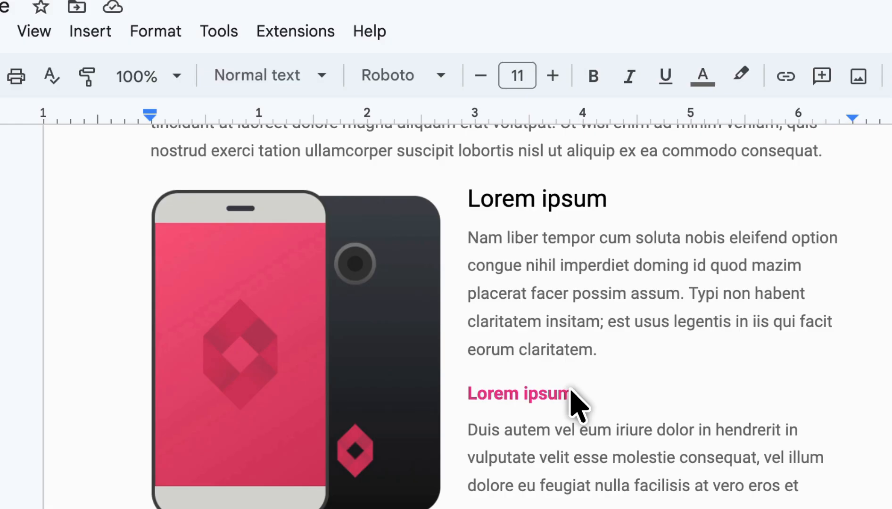
Step: Look at the paragraph style options, including Subtitle, for the pink "Lorem ipsum" heading beside the phone image
{"action": "left_click_drag", "start_coordinate": [573, 393], "coordinate": [470, 393]}
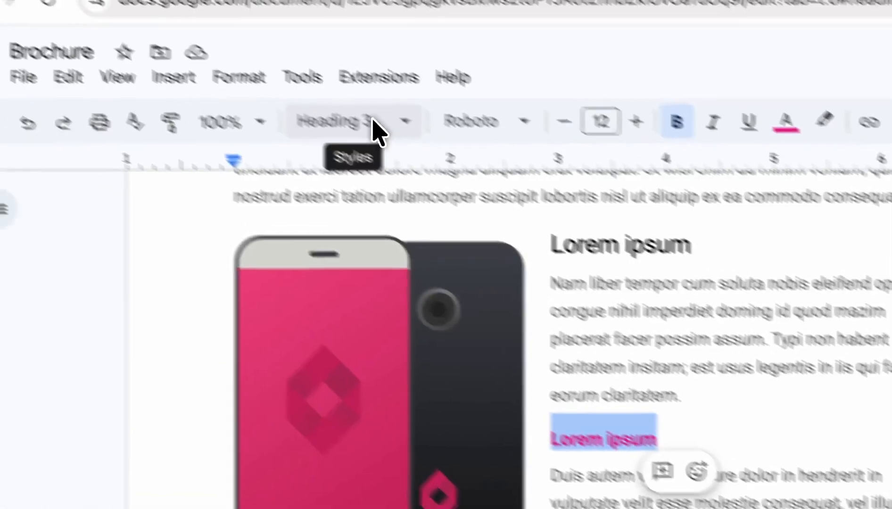
{"action": "left_click", "coordinate": [289, 75]}
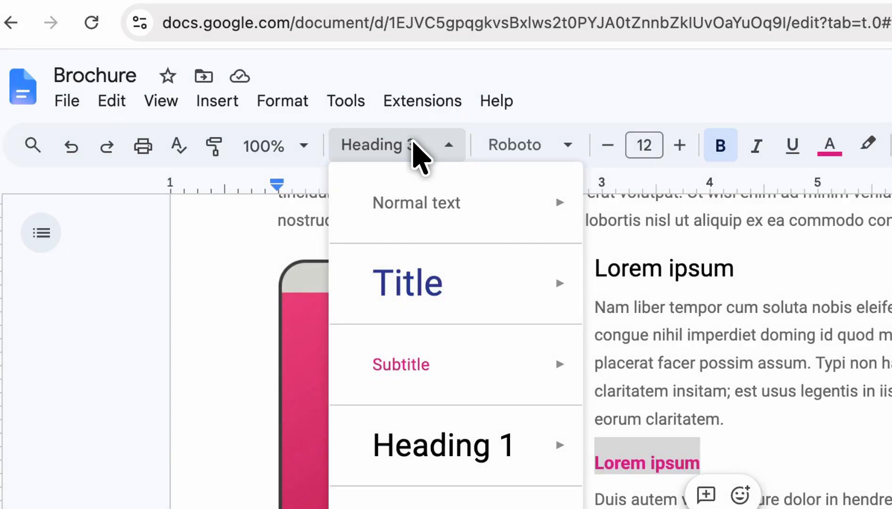
{"action": "mouse_move", "coordinate": [468, 362]}
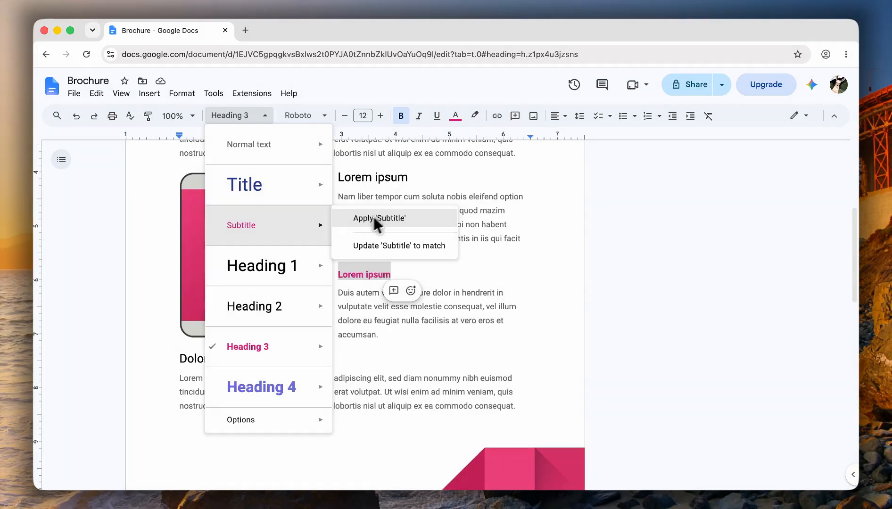
{"action": "left_click", "coordinate": [472, 223]}
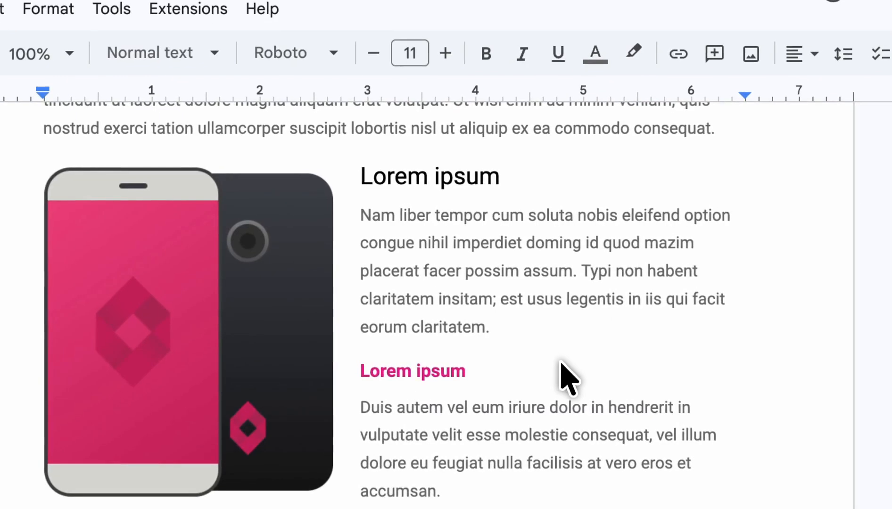
{"action": "scroll", "coordinate": [438, 272], "scroll_direction": "down", "scroll_amount": 4}
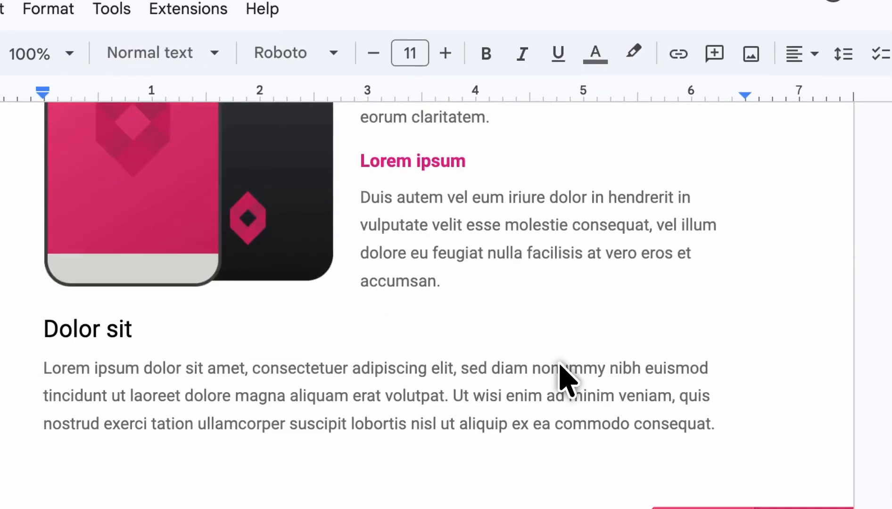
{"action": "scroll", "coordinate": [566, 379], "scroll_direction": "up", "scroll_amount": 3}
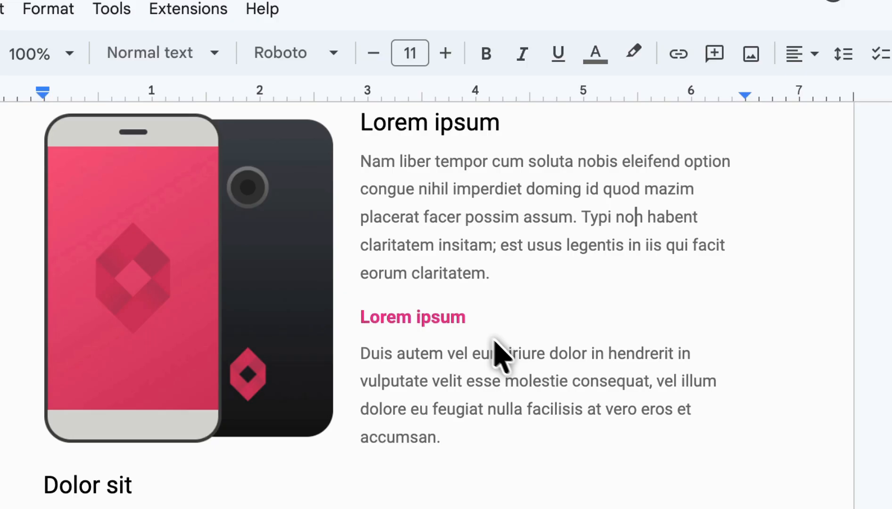
Step: Apply the Heading 3 paragraph style to the pink "Lorem ipsum" heading beside the phone image
{"action": "left_click_drag", "start_coordinate": [479, 336], "coordinate": [362, 324]}
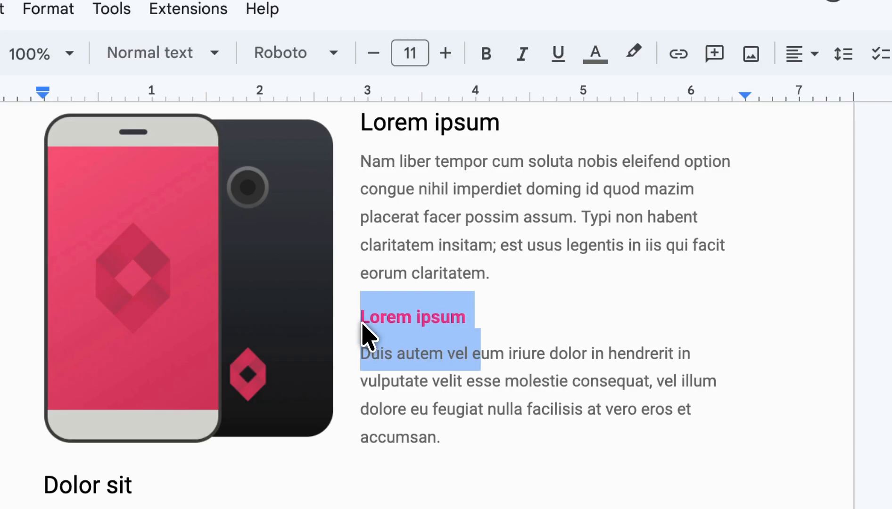
{"action": "left_click_drag", "start_coordinate": [362, 323], "coordinate": [488, 320]}
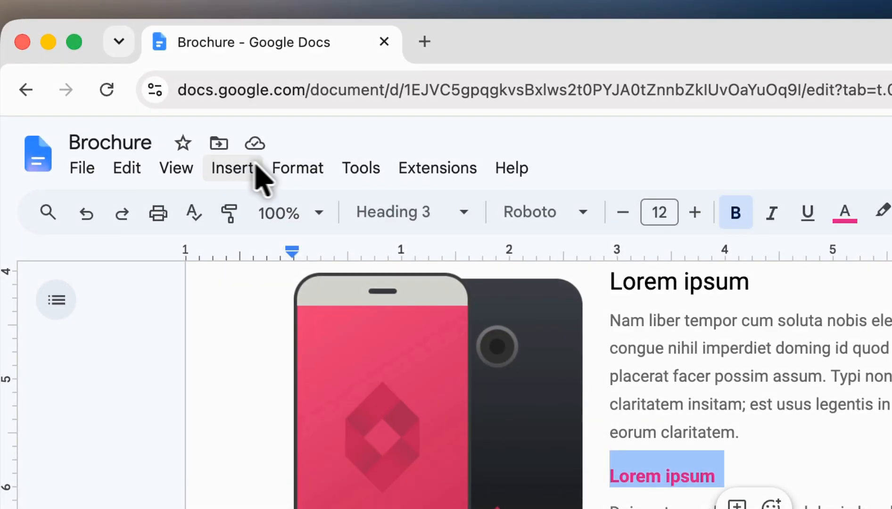
{"action": "left_click", "coordinate": [282, 170]}
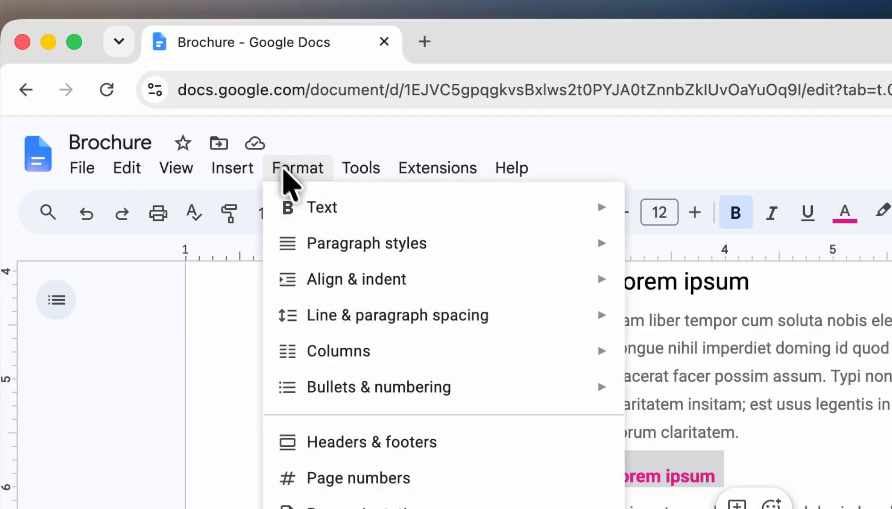
{"action": "mouse_move", "coordinate": [335, 245]}
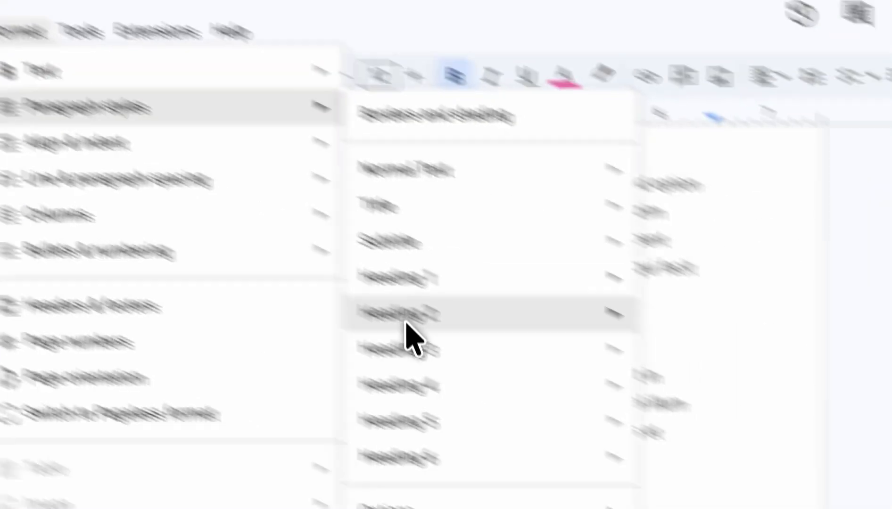
{"action": "mouse_move", "coordinate": [698, 485]}
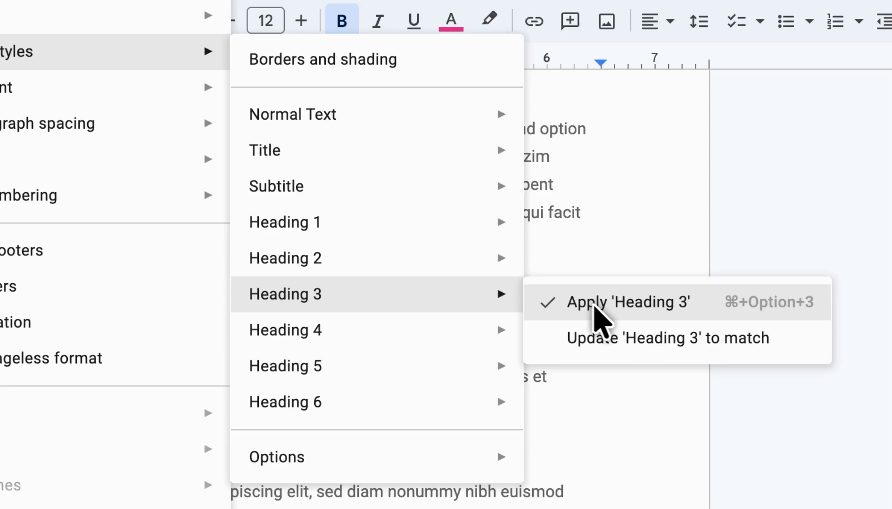
{"action": "left_click", "coordinate": [587, 295]}
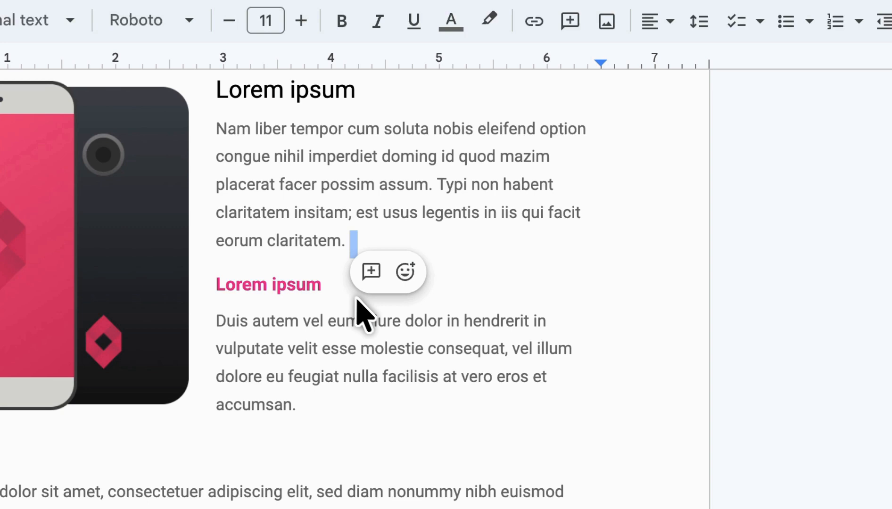
{"action": "left_click", "coordinate": [355, 300]}
Step: Link the words "Lorem ipsum dolor" below the Dolor sit heading to the document's first "Lorem ipsum" heading
{"action": "scroll", "coordinate": [350, 294], "scroll_direction": "down", "scroll_amount": 3}
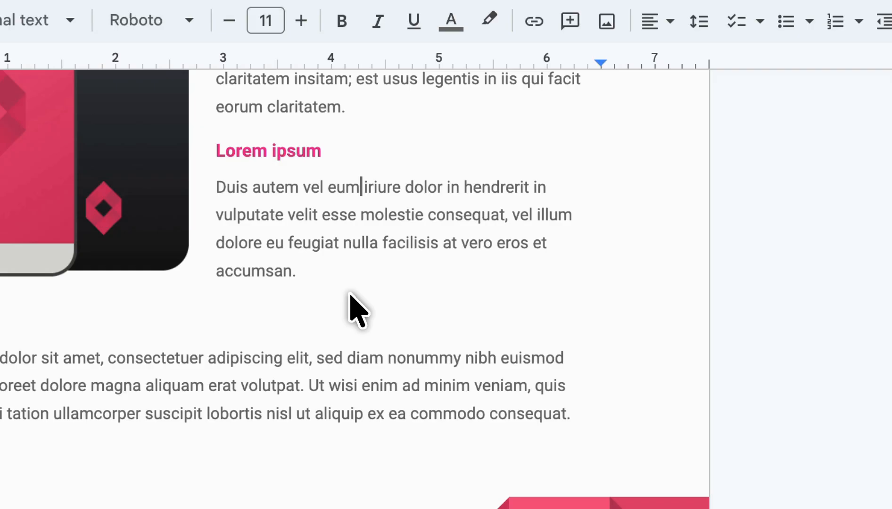
{"action": "scroll", "coordinate": [349, 294], "scroll_direction": "up", "scroll_amount": 1}
{"action": "scroll", "coordinate": [350, 295], "scroll_direction": "up", "scroll_amount": 1}
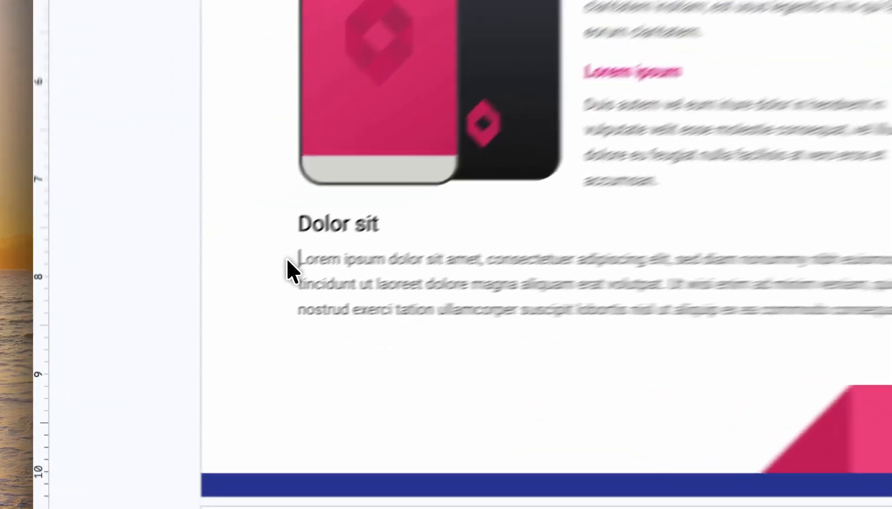
{"action": "left_click_drag", "start_coordinate": [179, 325], "coordinate": [245, 325]}
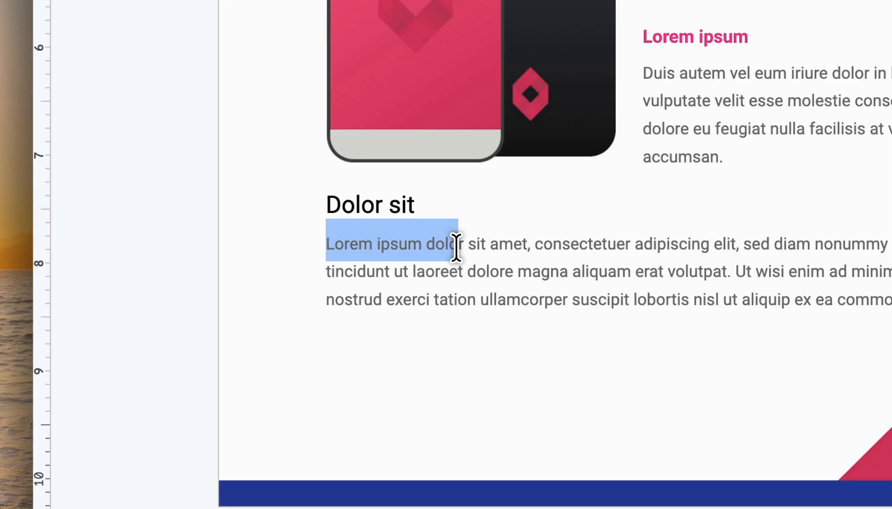
{"action": "mouse_move", "coordinate": [457, 247]}
{"action": "left_mouse_down"}
{"action": "mouse_move", "coordinate": [468, 247]}
{"action": "mouse_move", "coordinate": [456, 246]}
{"action": "left_mouse_up"}
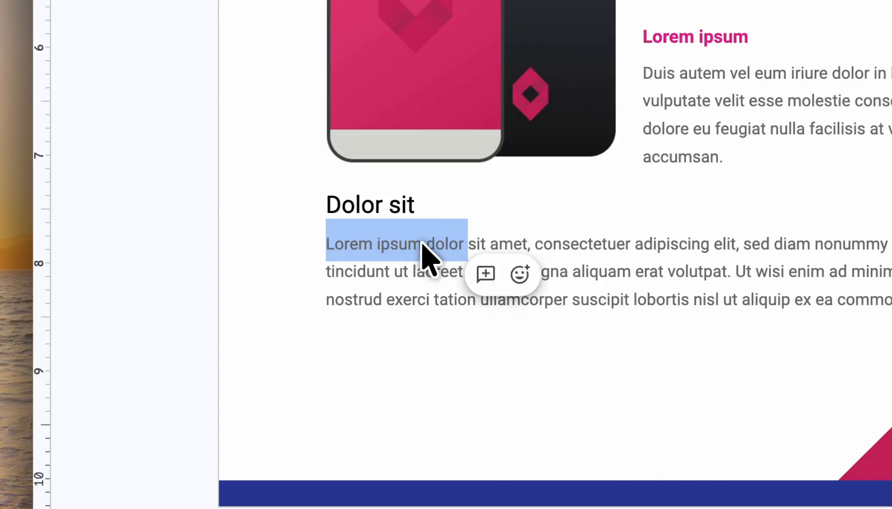
{"action": "right_click", "coordinate": [442, 246]}
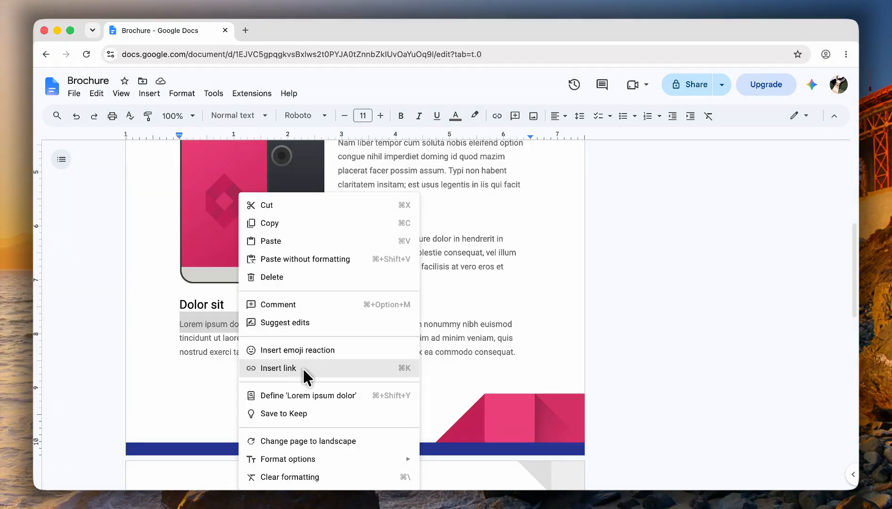
{"action": "left_click", "coordinate": [304, 368]}
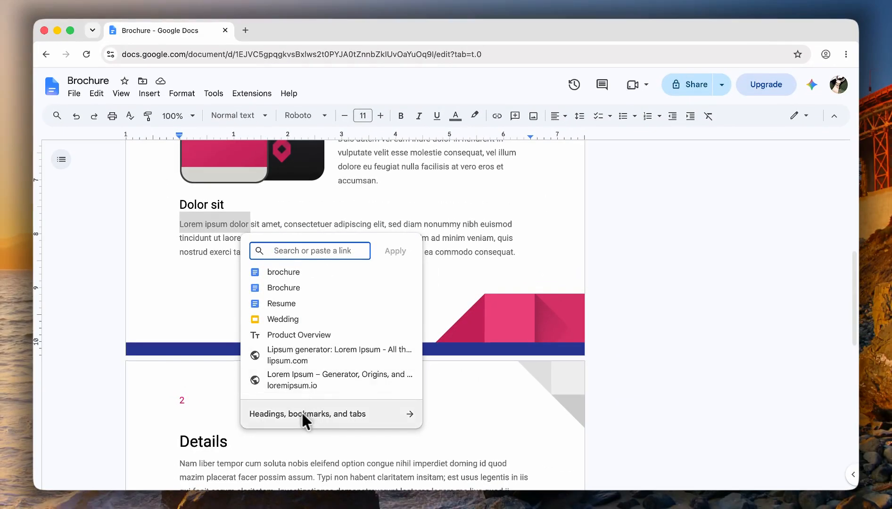
{"action": "left_click", "coordinate": [299, 412]}
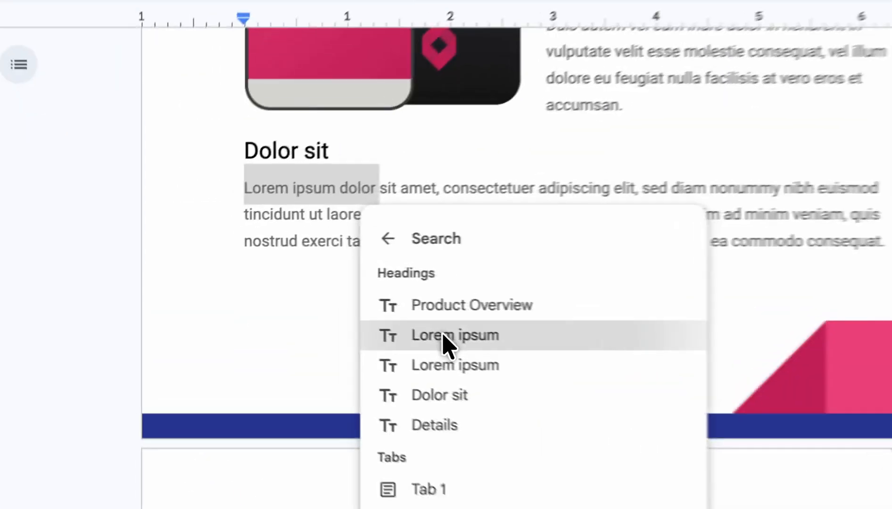
{"action": "left_click", "coordinate": [285, 301]}
Step: Insert a bookmark at the words "Lorem ipsum dolor" that begin the paragraph under Product Overview
{"action": "scroll", "coordinate": [252, 241], "scroll_direction": "up", "scroll_amount": 5}
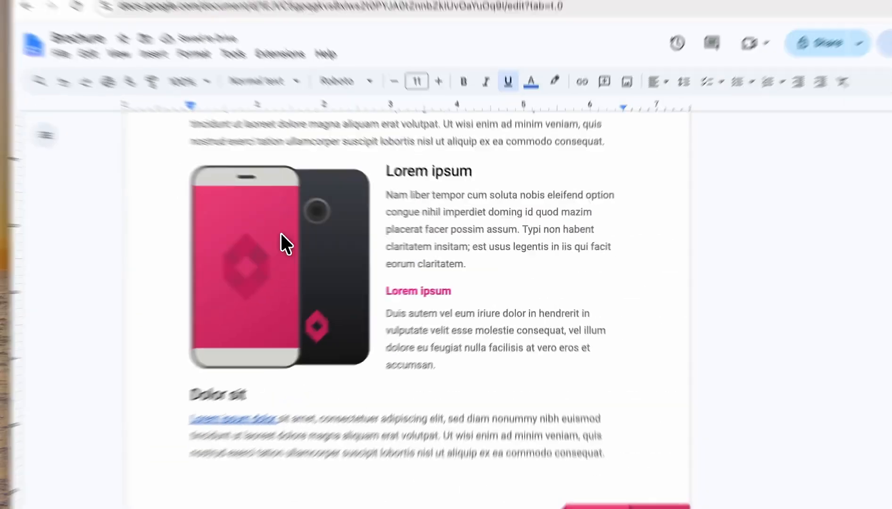
{"action": "scroll", "coordinate": [280, 233], "scroll_direction": "up", "scroll_amount": 2}
{"action": "scroll", "coordinate": [409, 402], "scroll_direction": "down", "scroll_amount": 1}
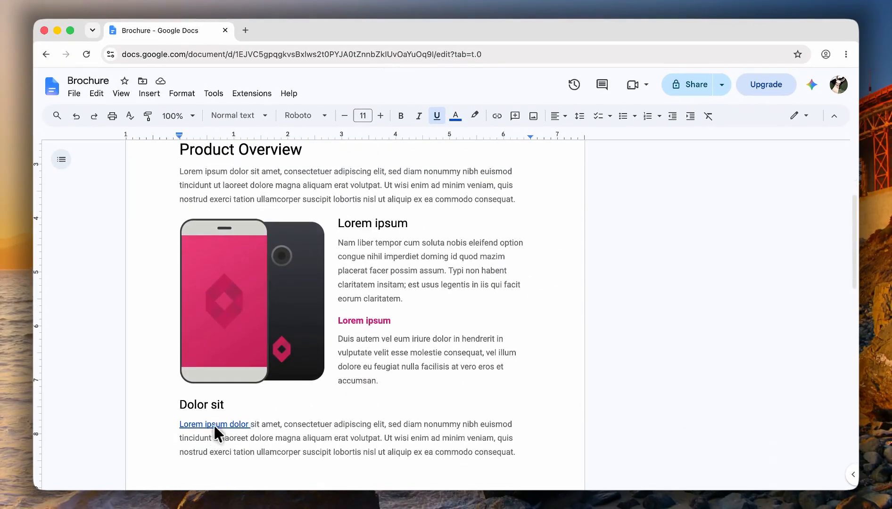
{"action": "scroll", "coordinate": [288, 392], "scroll_direction": "up", "scroll_amount": 3}
{"action": "left_click_drag", "start_coordinate": [180, 274], "coordinate": [186, 273]}
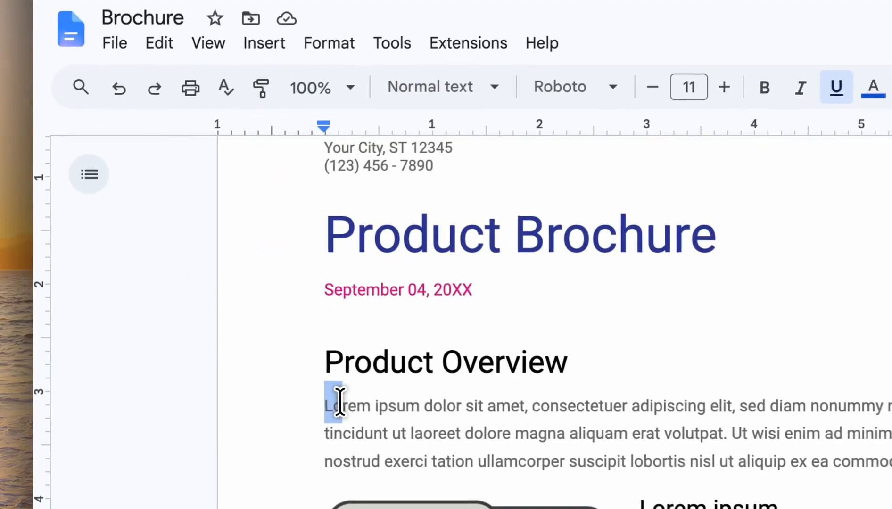
{"action": "left_click_drag", "start_coordinate": [340, 402], "coordinate": [321, 418]}
{"action": "right_click", "coordinate": [430, 415]}
{"action": "left_click", "coordinate": [394, 412]}
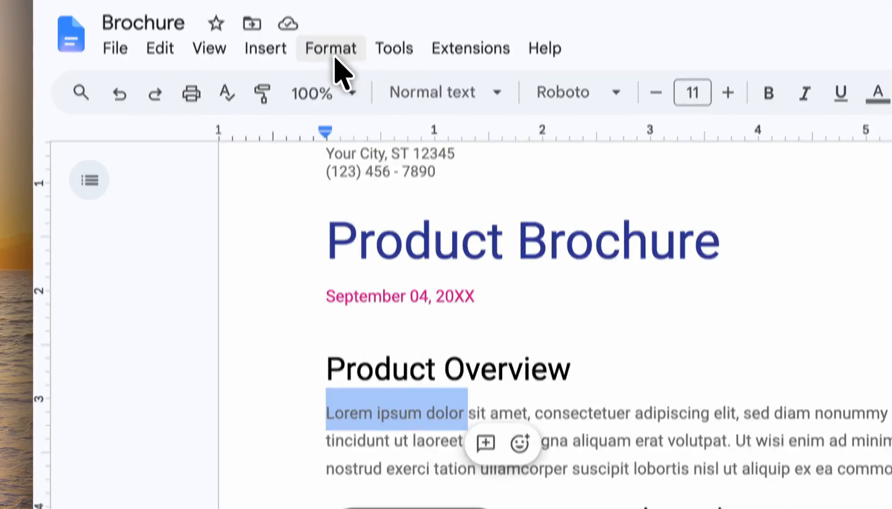
{"action": "left_click", "coordinate": [264, 48]}
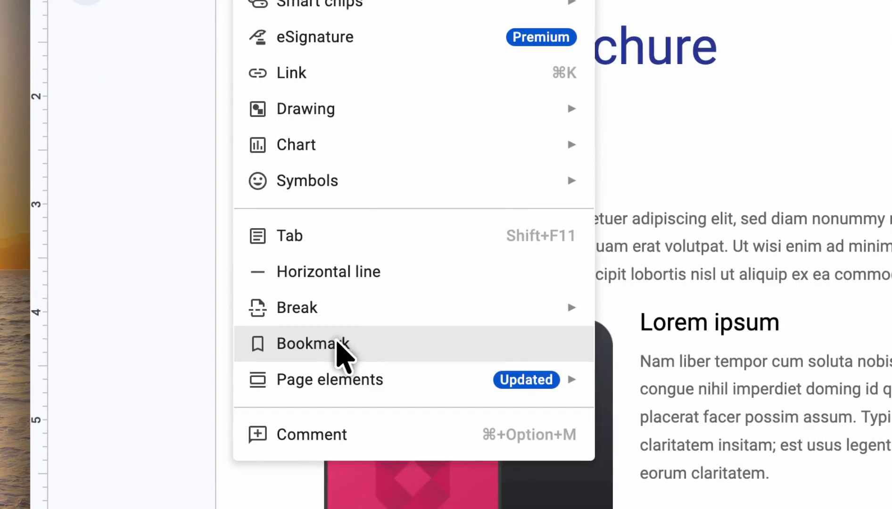
{"action": "left_click", "coordinate": [370, 343]}
{"action": "left_click", "coordinate": [520, 213]}
{"action": "scroll", "coordinate": [514, 215], "scroll_direction": "down", "scroll_amount": 1}
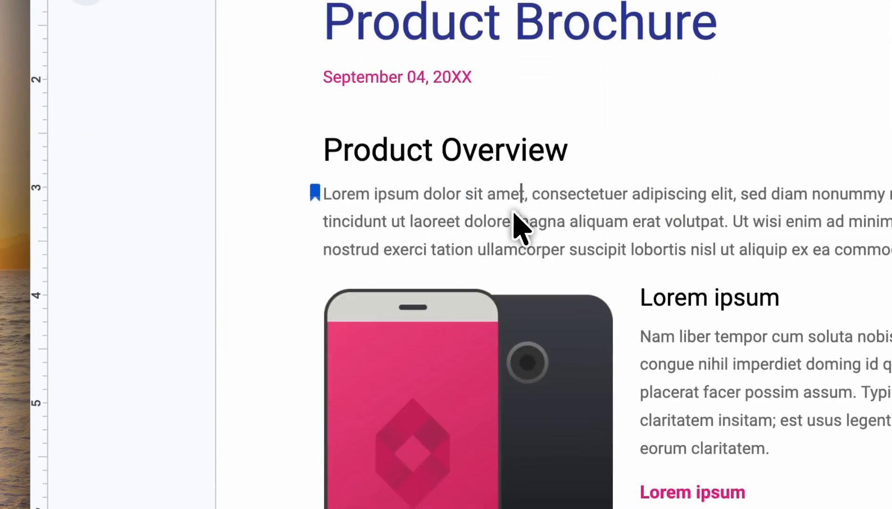
Step: Link the words "Nam liber tempor cum soluta" under Details on page 2 to the "Lorem ipsum dolor sit amet" bookmark
{"action": "scroll", "coordinate": [351, 186], "scroll_direction": "down", "scroll_amount": 10}
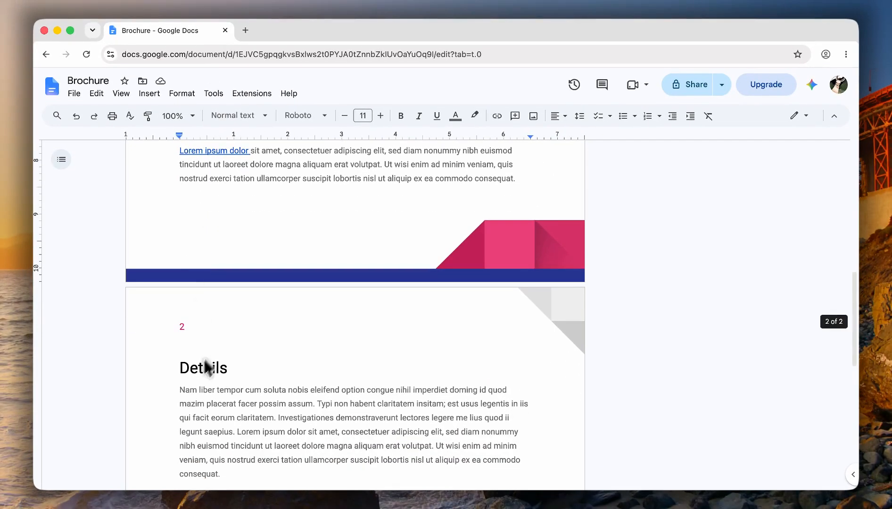
{"action": "left_click_drag", "start_coordinate": [176, 389], "coordinate": [277, 391]}
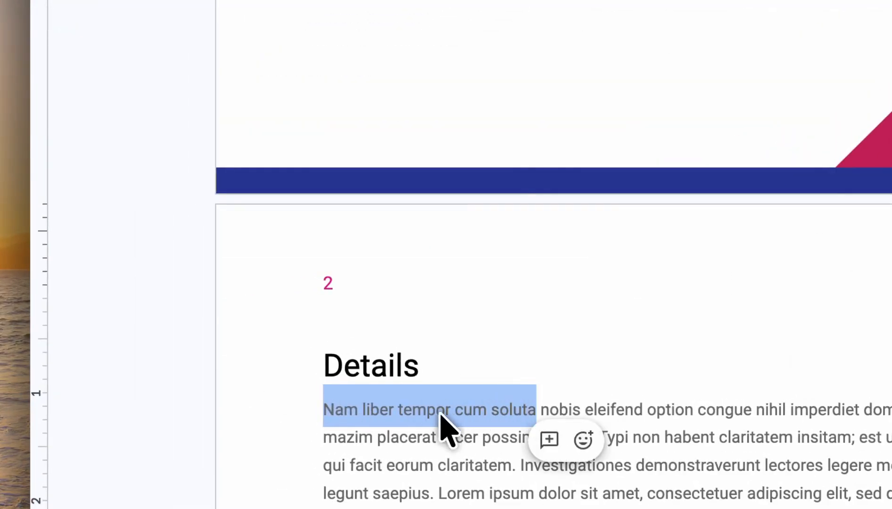
{"action": "right_click", "coordinate": [450, 413]}
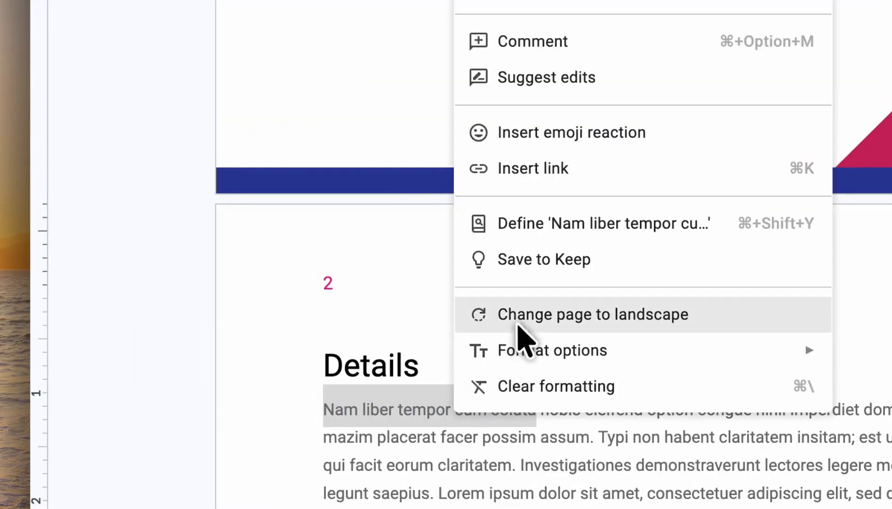
{"action": "left_click", "coordinate": [566, 169]}
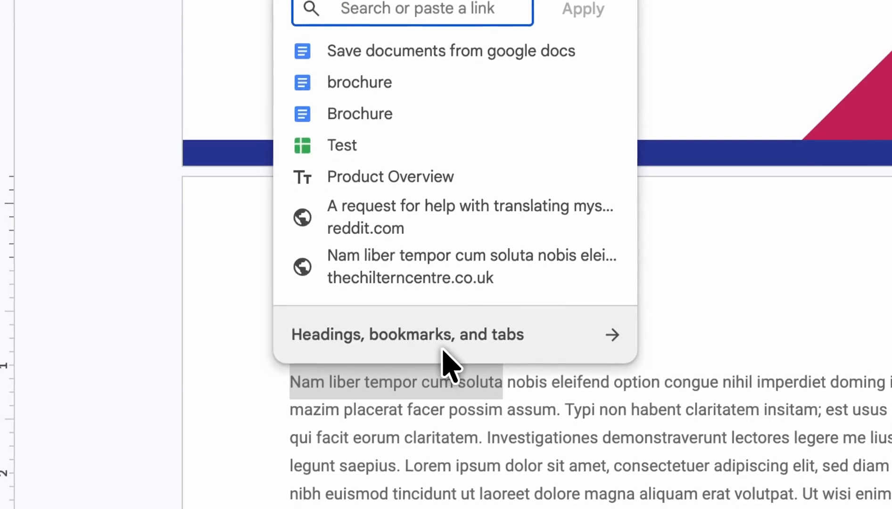
{"action": "left_click", "coordinate": [426, 424]}
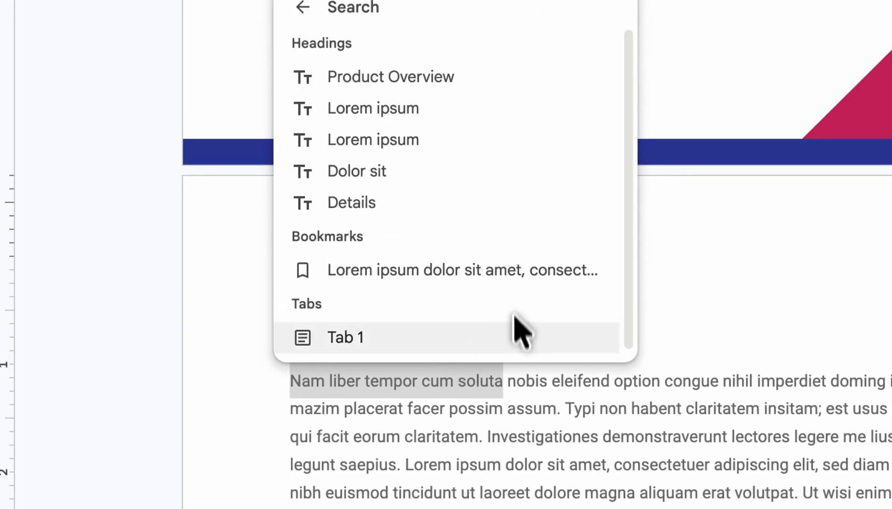
{"action": "left_click", "coordinate": [388, 278]}
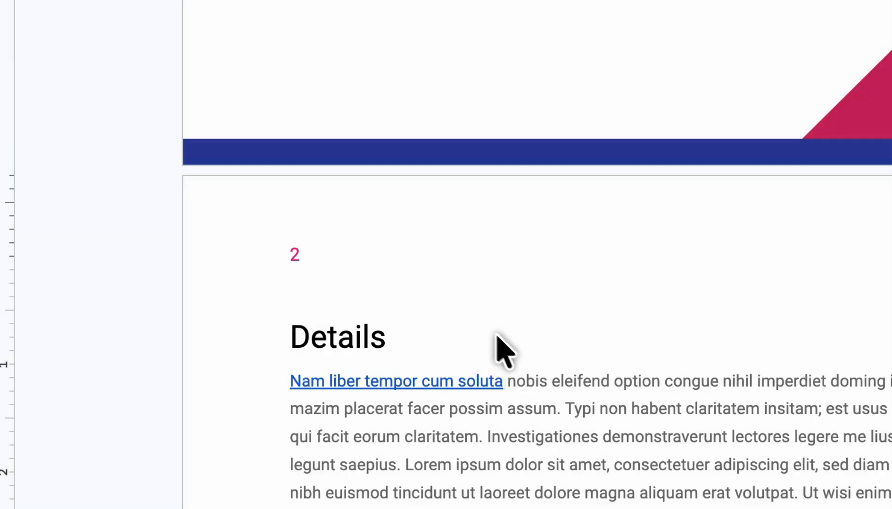
{"action": "scroll", "coordinate": [498, 362], "scroll_direction": "up", "scroll_amount": 3}
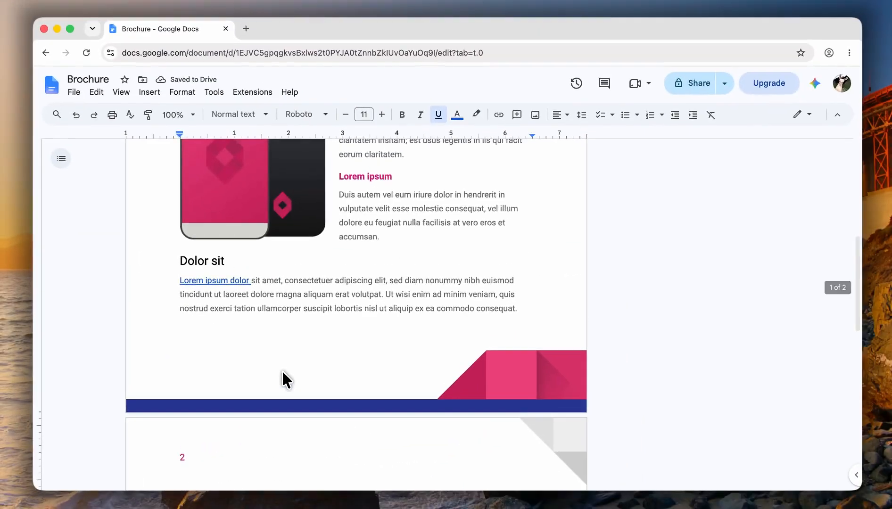
{"action": "scroll", "coordinate": [282, 372], "scroll_direction": "up", "scroll_amount": 4}
{"action": "scroll", "coordinate": [284, 378], "scroll_direction": "up", "scroll_amount": 3}
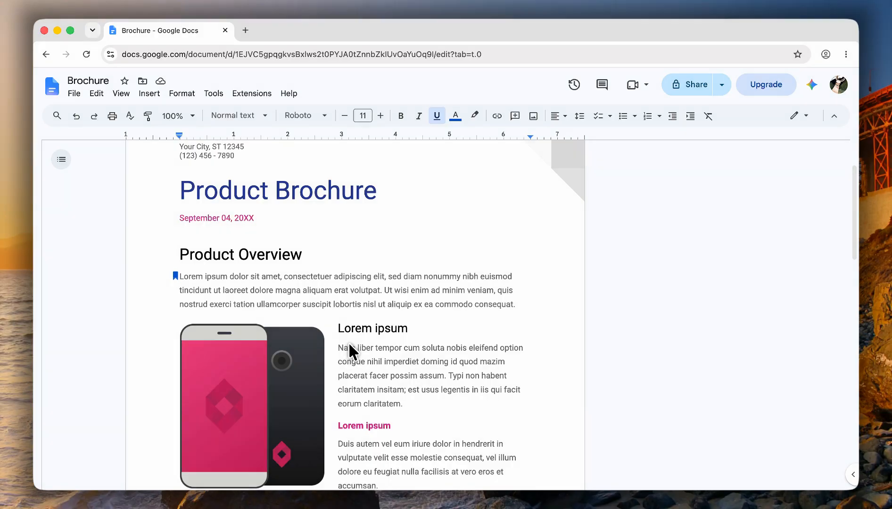
{"action": "scroll", "coordinate": [348, 341], "scroll_direction": "down", "scroll_amount": 1}
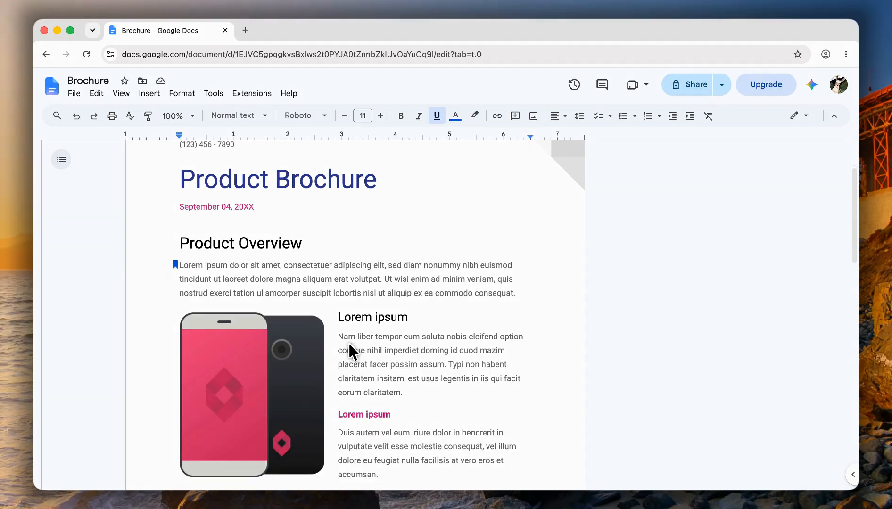